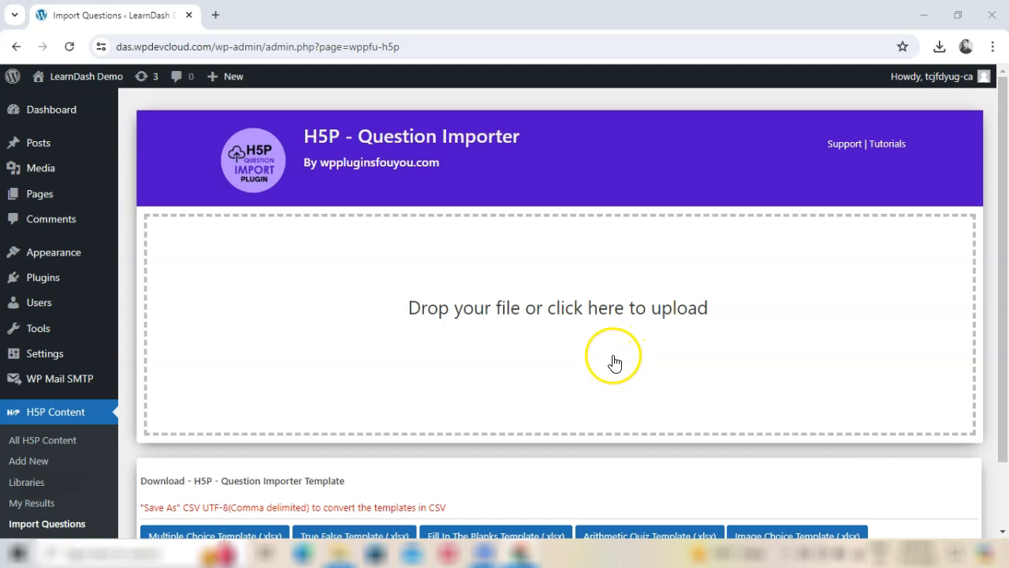
# Download the Image Choice question template and open the downloaded h5p_image.xlsx workbook
pyautogui.scroll(-1, 617, 363)
pyautogui.click(755, 465)
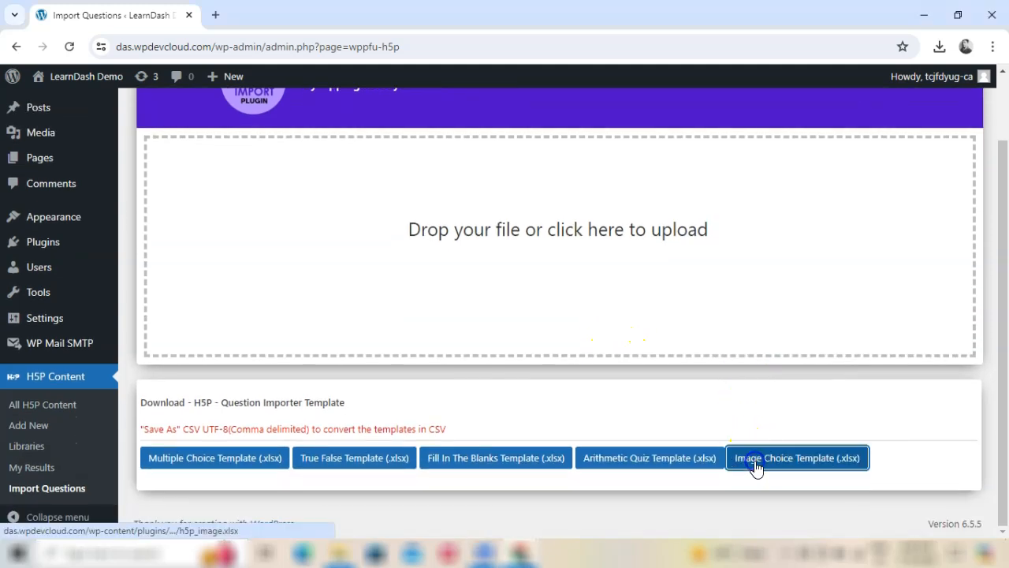
pyautogui.click(938, 48)
pyautogui.click(804, 116)
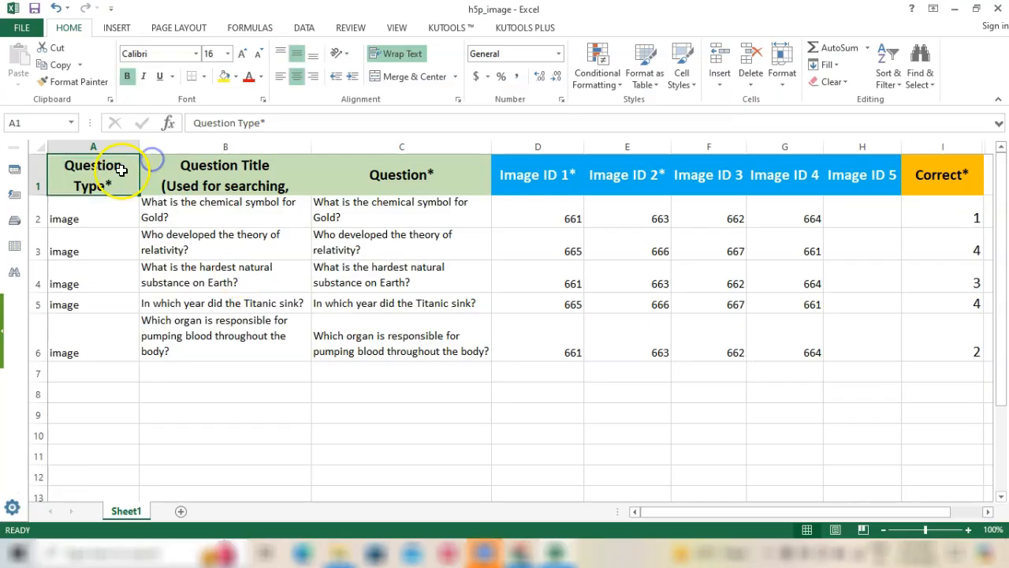
# Review the template's header row, from Question Type and Question Title through the five Image ID columns to Correct
pyautogui.moveTo(121, 170); pyautogui.dragTo(126, 202)
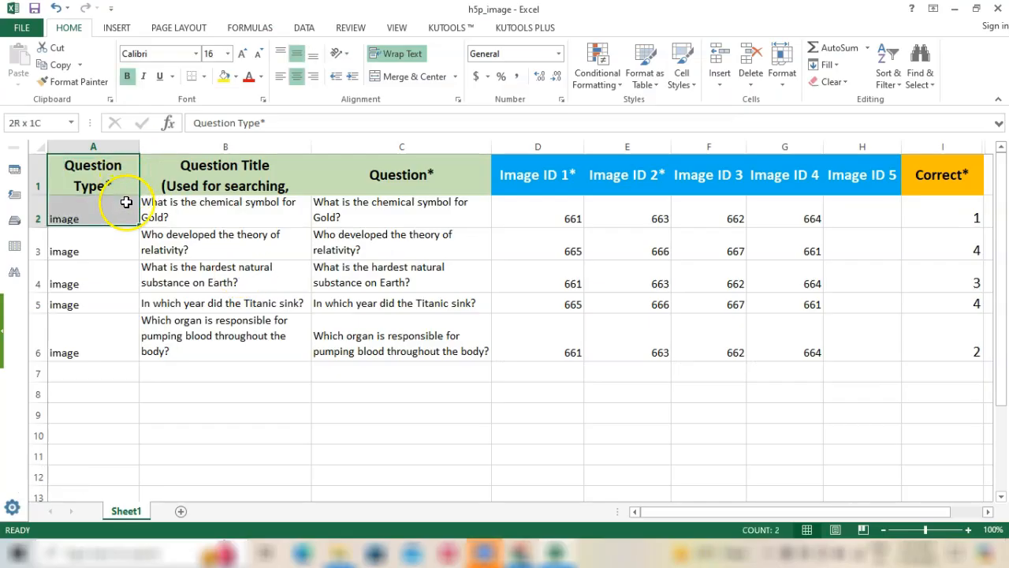
pyautogui.click(197, 180)
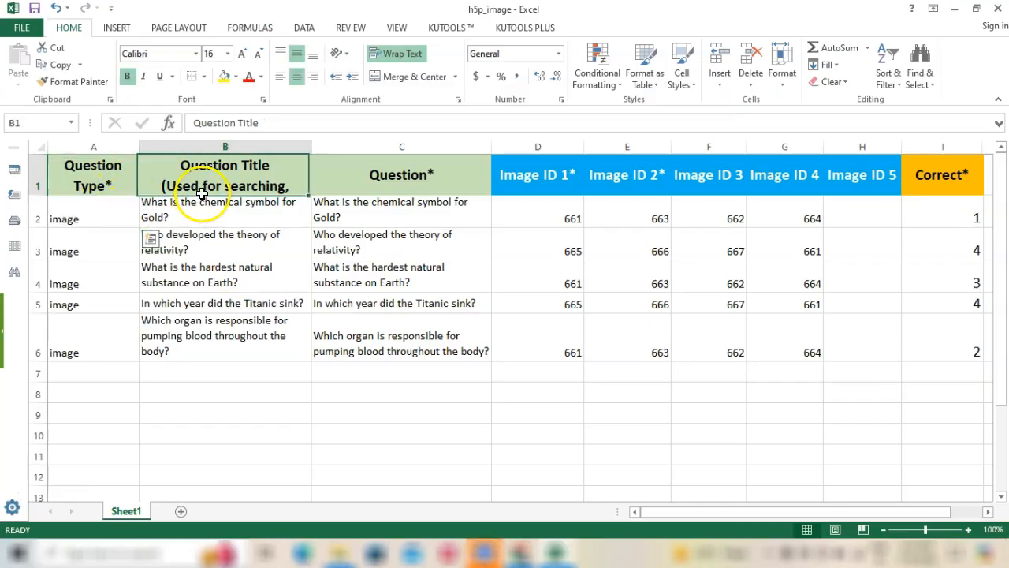
pyautogui.click(387, 188)
pyautogui.moveTo(531, 191); pyautogui.dragTo(837, 189)
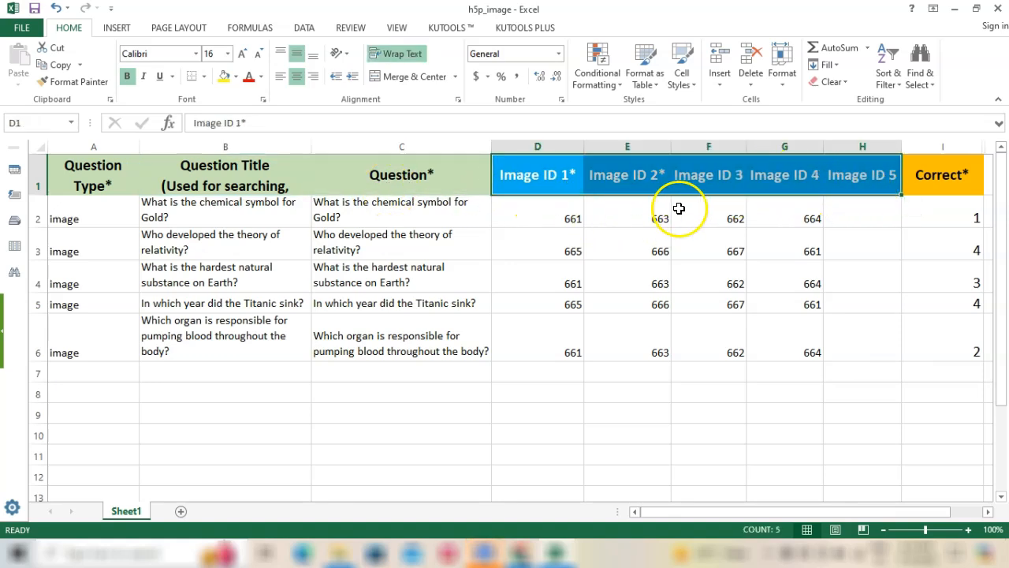
pyautogui.click(716, 186)
pyautogui.click(803, 191)
pyautogui.click(842, 189)
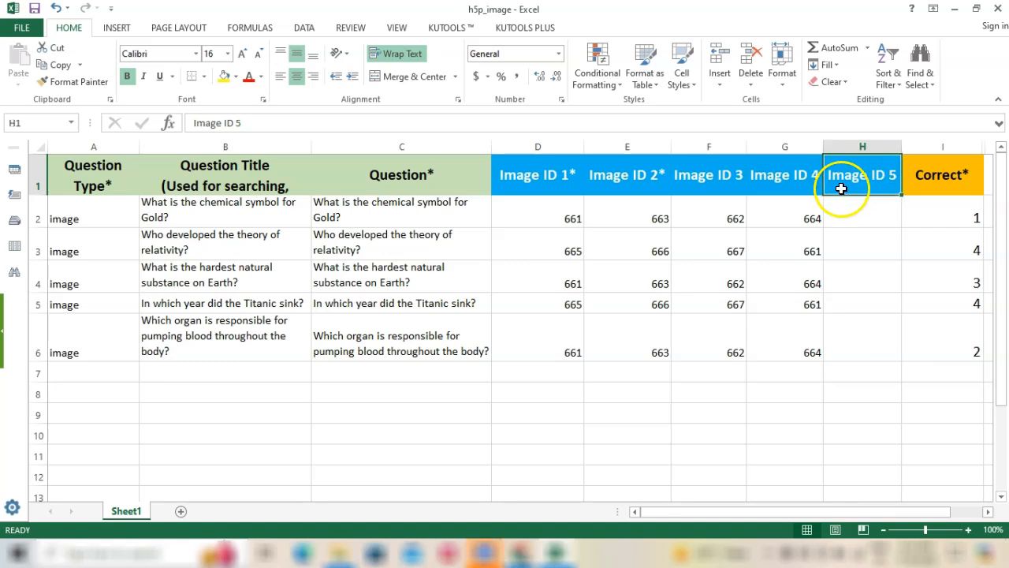
pyautogui.click(942, 189)
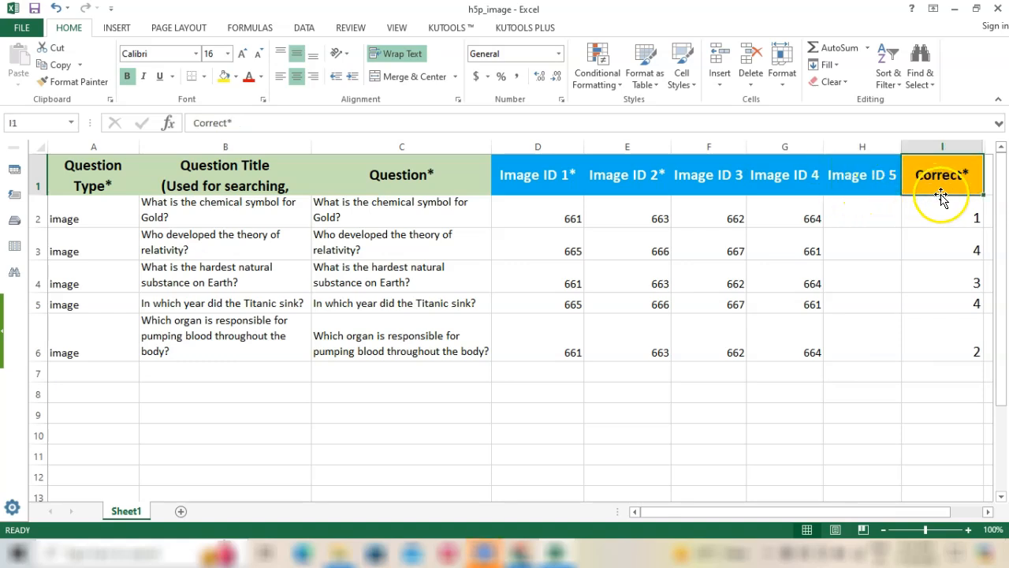
# Examine the sample entries for all five questions in the Question Type, Question Title and Question columns
pyautogui.click(105, 181)
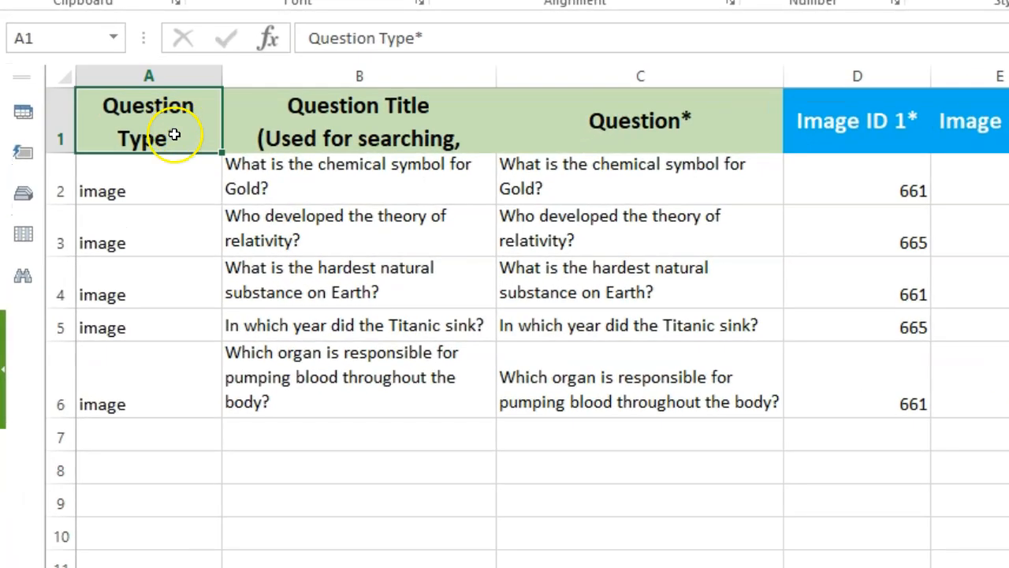
pyautogui.moveTo(181, 183); pyautogui.dragTo(189, 370)
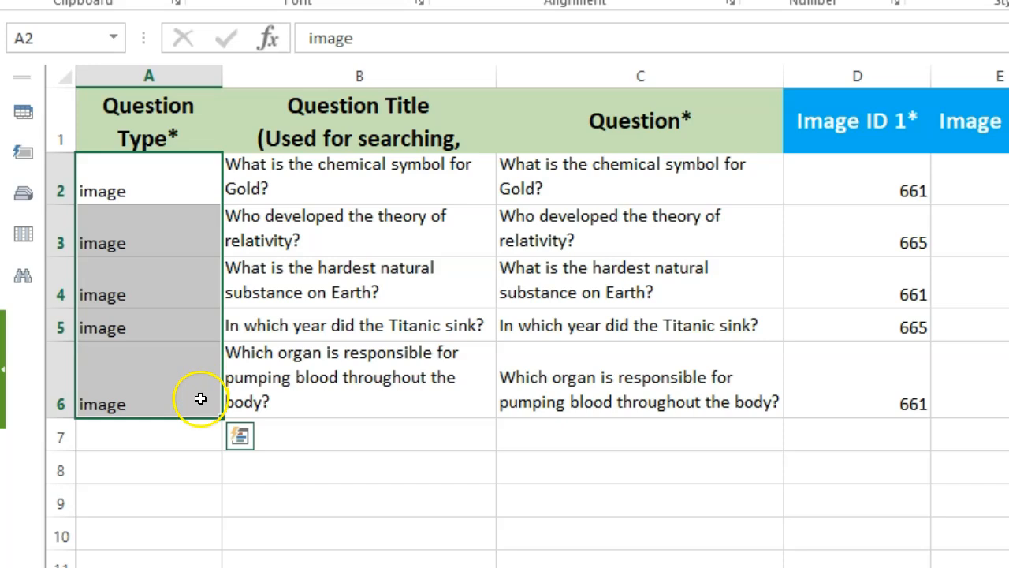
pyautogui.moveTo(194, 190); pyautogui.dragTo(200, 357)
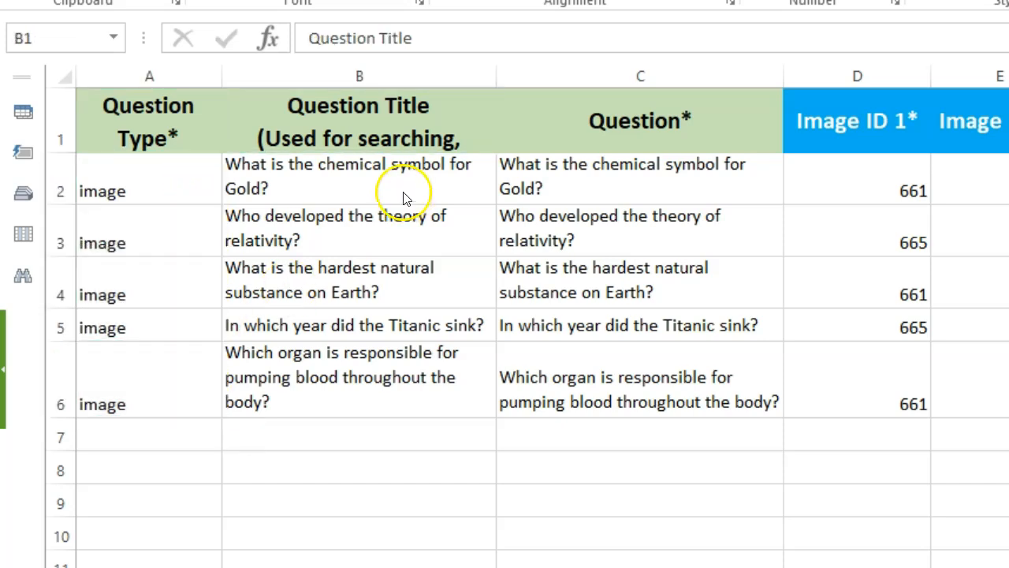
pyautogui.click(398, 139)
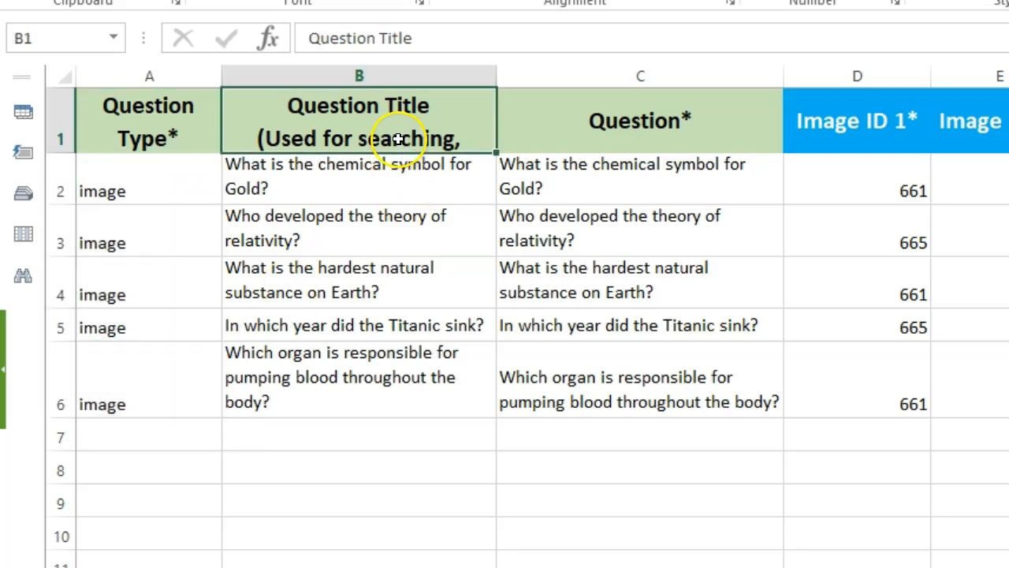
pyautogui.moveTo(406, 167); pyautogui.dragTo(404, 382)
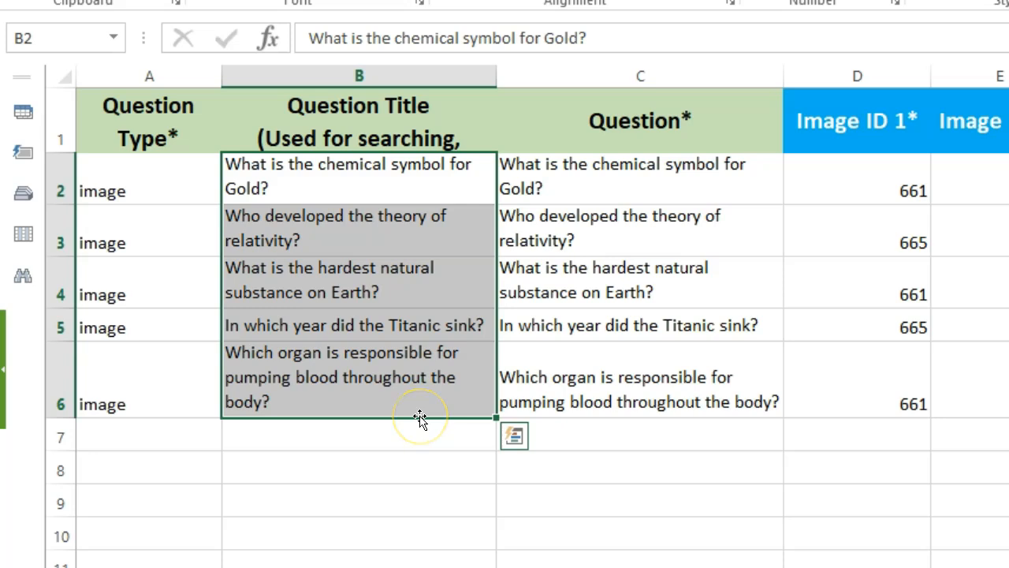
pyautogui.click(693, 122)
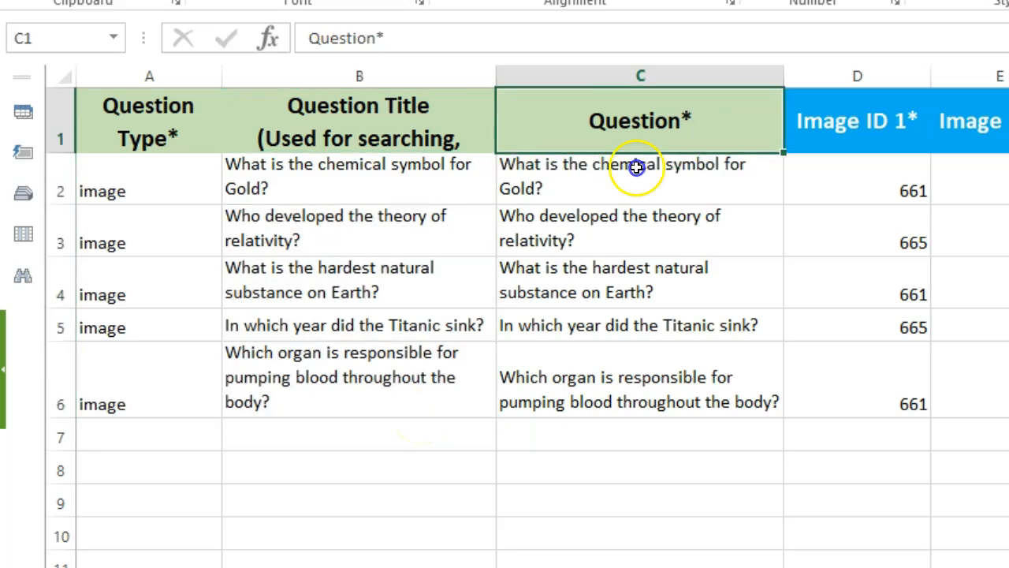
pyautogui.moveTo(661, 187); pyautogui.dragTo(638, 398)
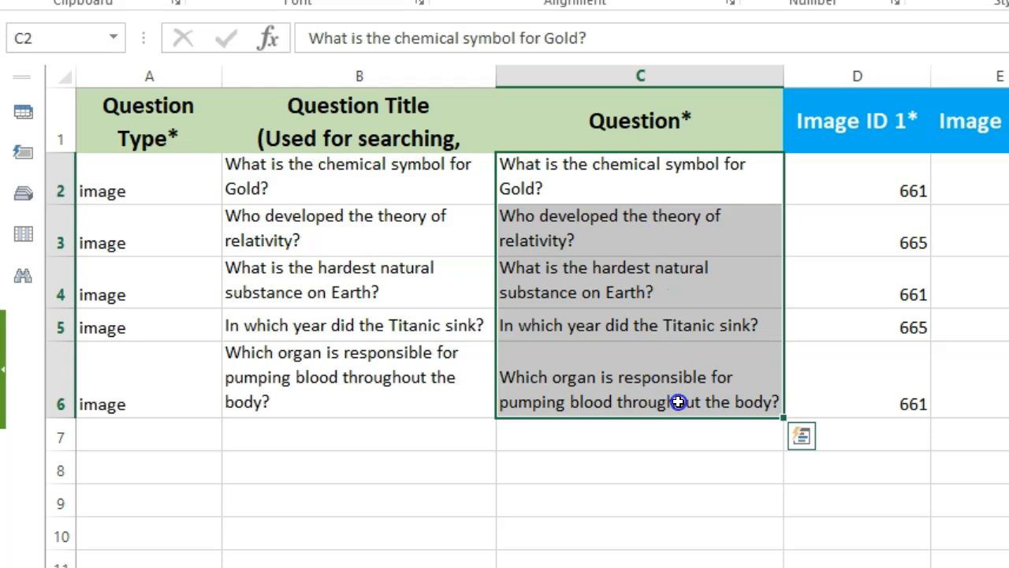
# Examine the media IDs in the Image ID columns and the answer numbers in the Correct column
pyautogui.moveTo(890, 136); pyautogui.dragTo(745, 161)
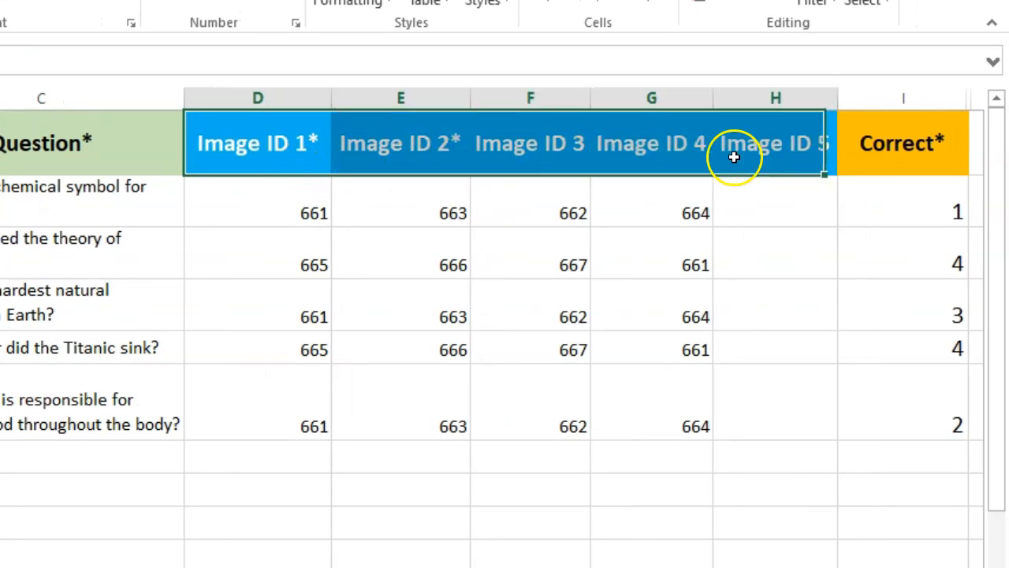
pyautogui.moveTo(306, 207); pyautogui.dragTo(686, 416)
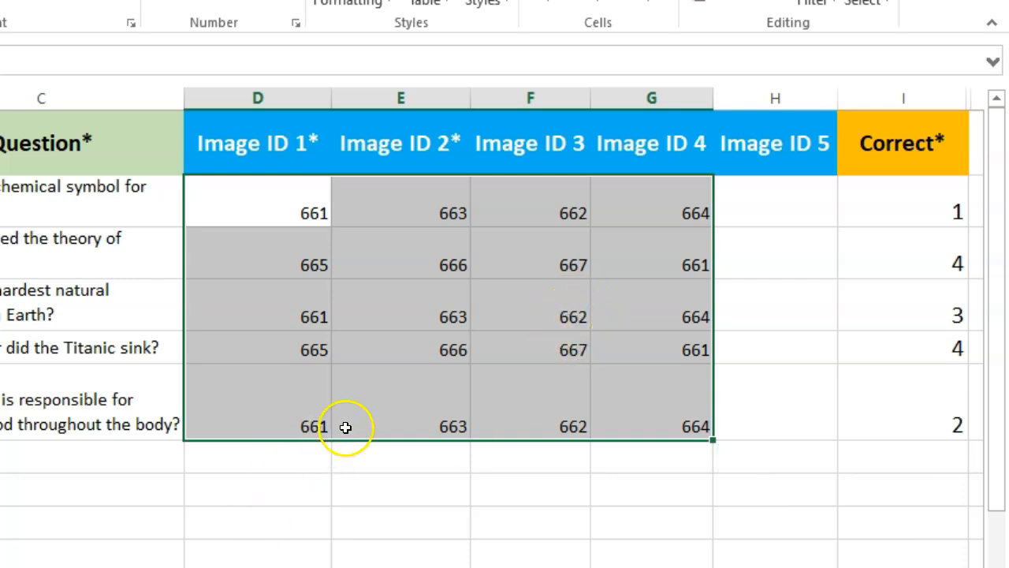
pyautogui.hscroll(1, 755, 158)
pyautogui.moveTo(744, 197); pyautogui.dragTo(737, 408)
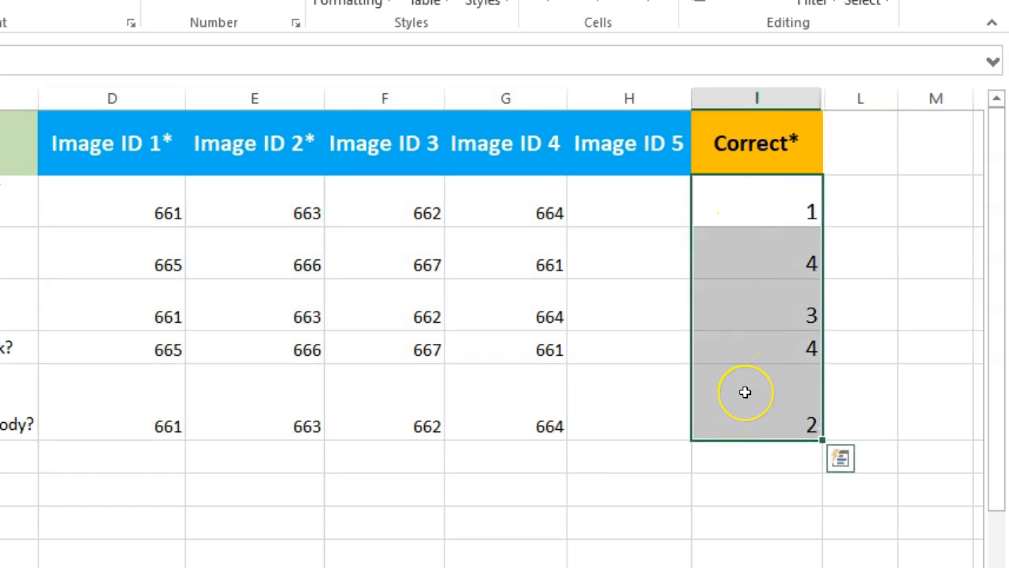
pyautogui.click(141, 273)
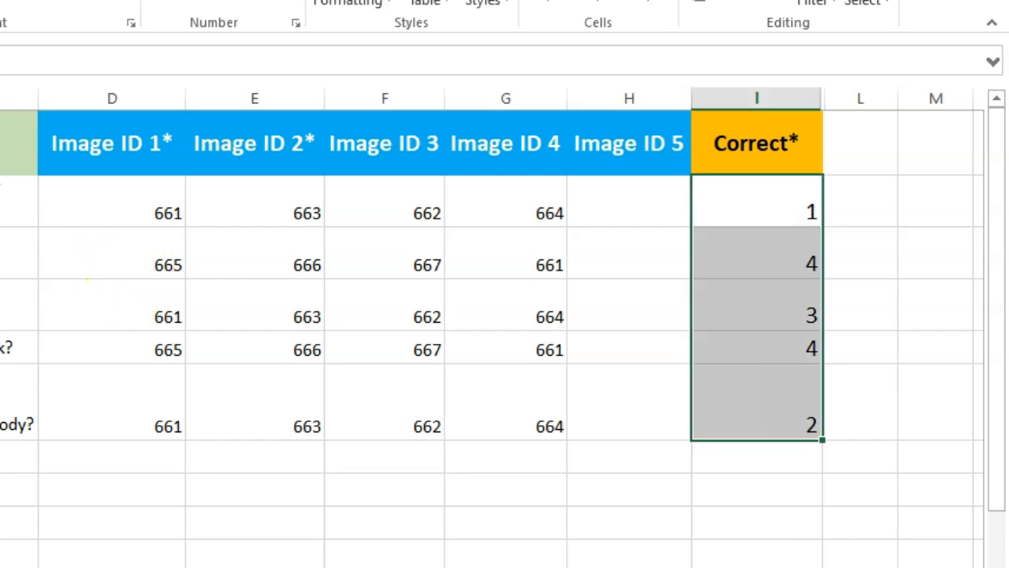
# Save the workbook and import h5p_image.xlsx through the H5P Import Questions page
pyautogui.hotkey('ctrl', 's')
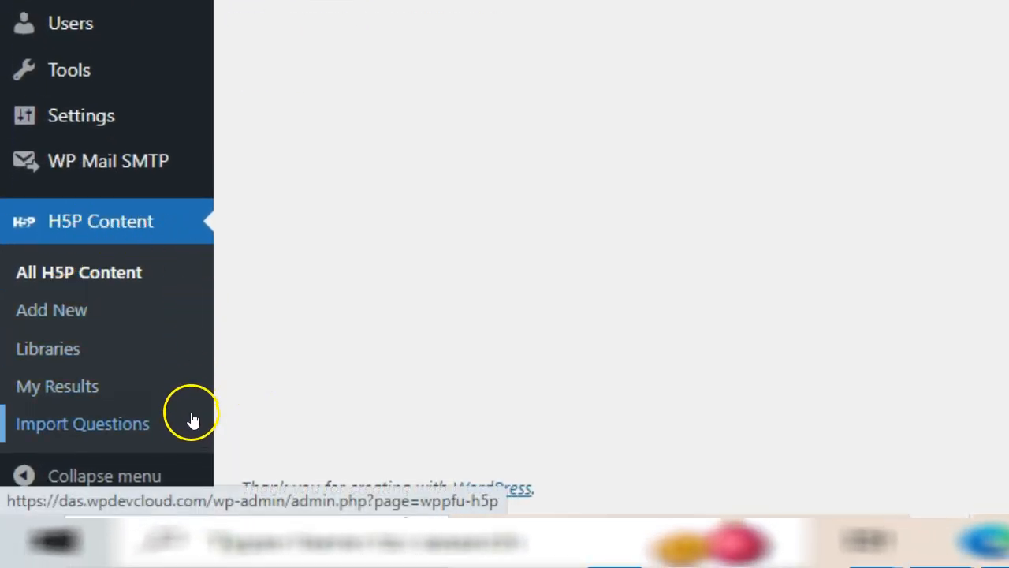
pyautogui.click(154, 440)
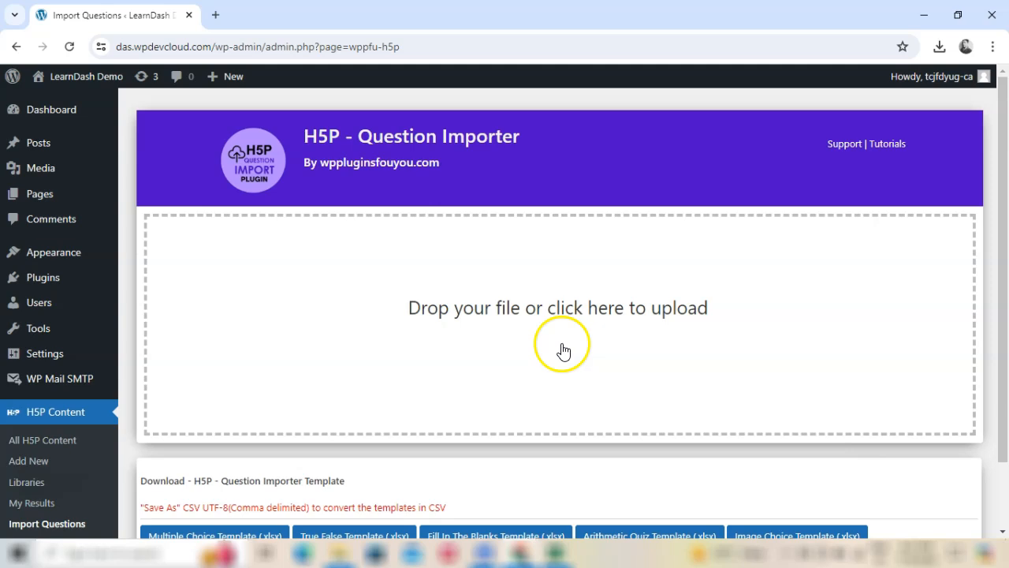
pyautogui.click(939, 46)
pyautogui.moveTo(849, 108); pyautogui.dragTo(616, 290)
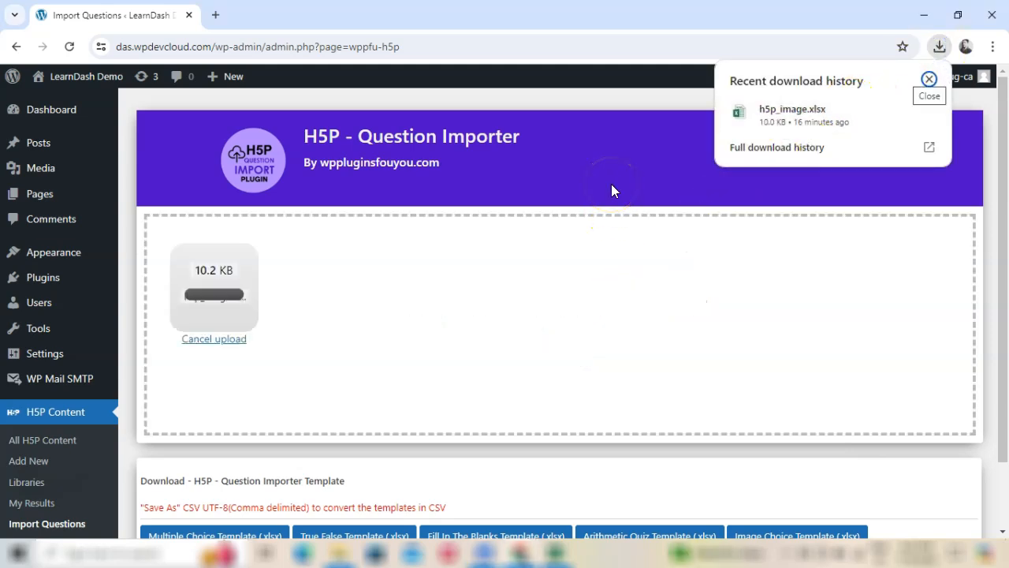
pyautogui.click(611, 184)
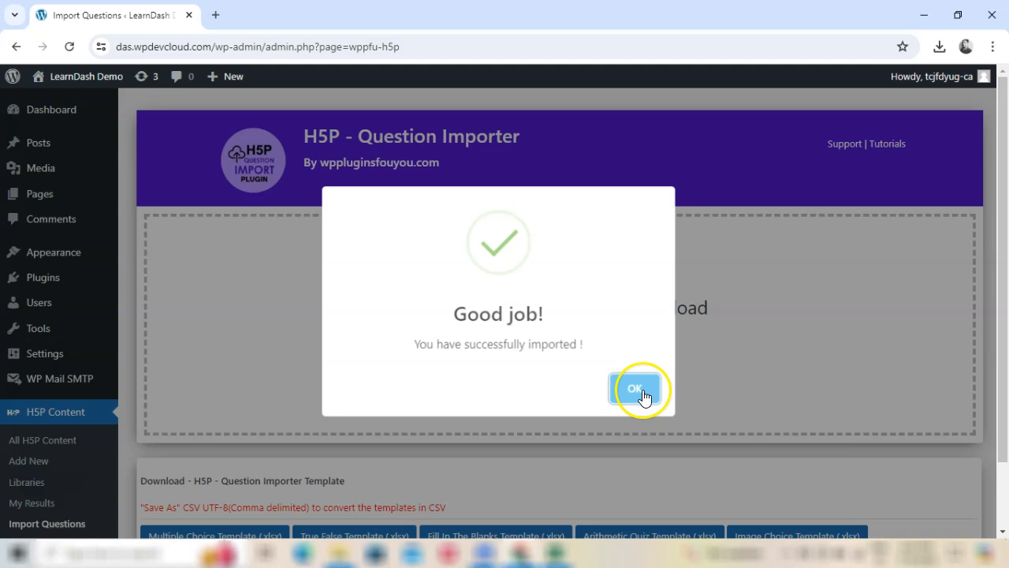
pyautogui.click(638, 390)
# From the All H5P Content list, open the Gold symbol question in a new tab and submit the gold-striped pharaoh image as the answer
pyautogui.scroll(-1, 544, 354)
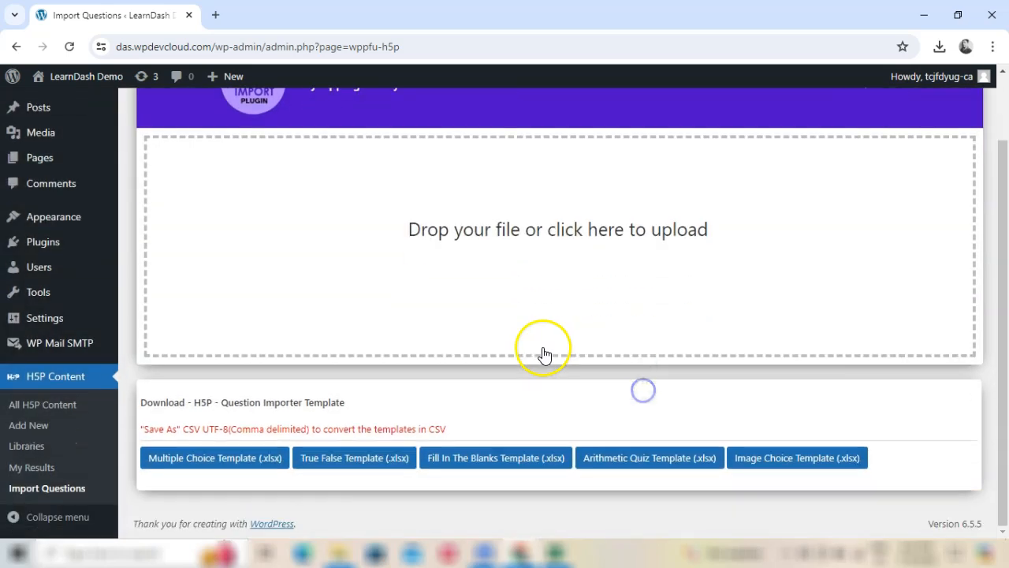
pyautogui.click(74, 406)
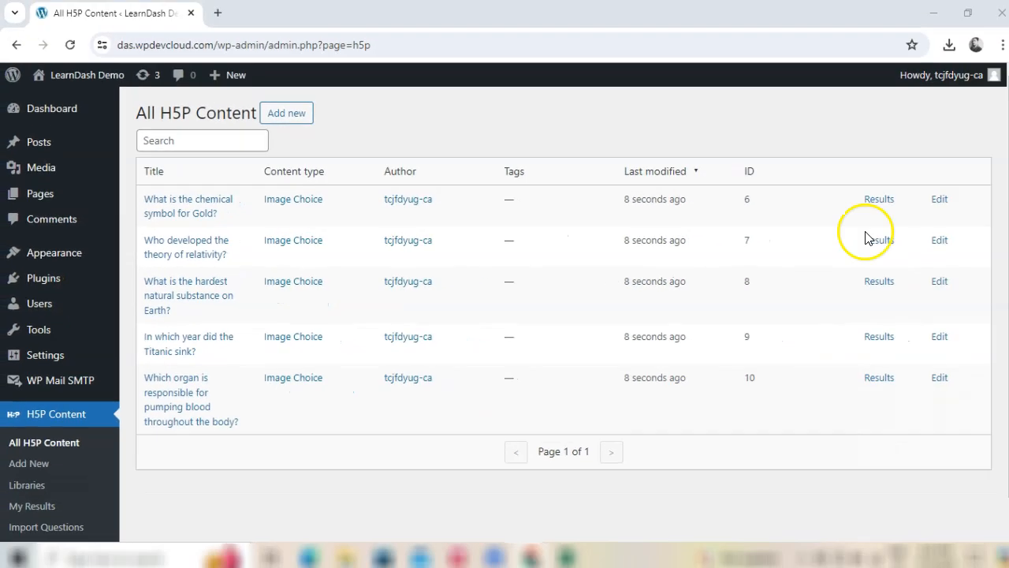
pyautogui.keyDown('ctrl'); pyautogui.click(204, 223); pyautogui.keyUp('ctrl')
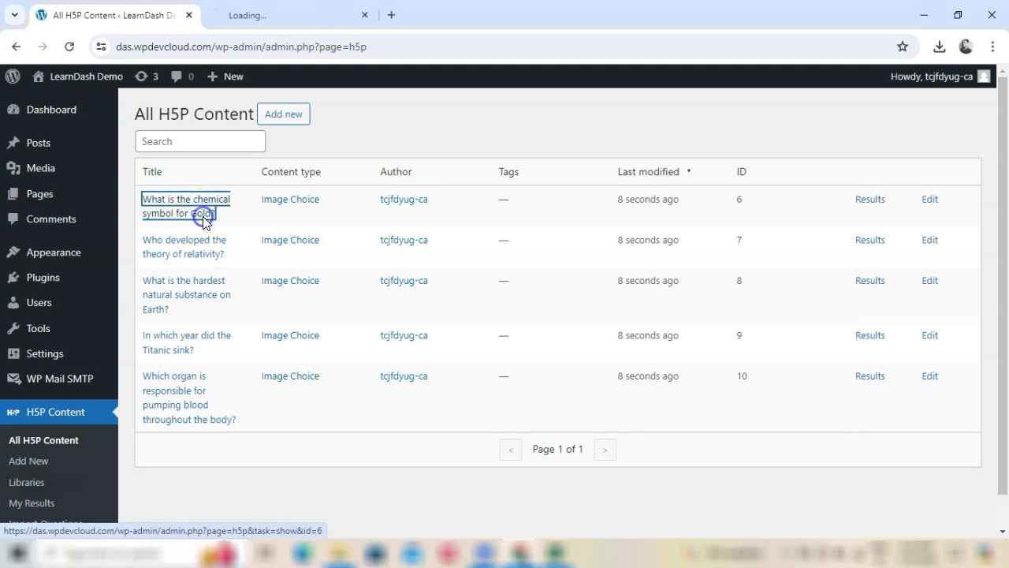
pyautogui.click(280, 17)
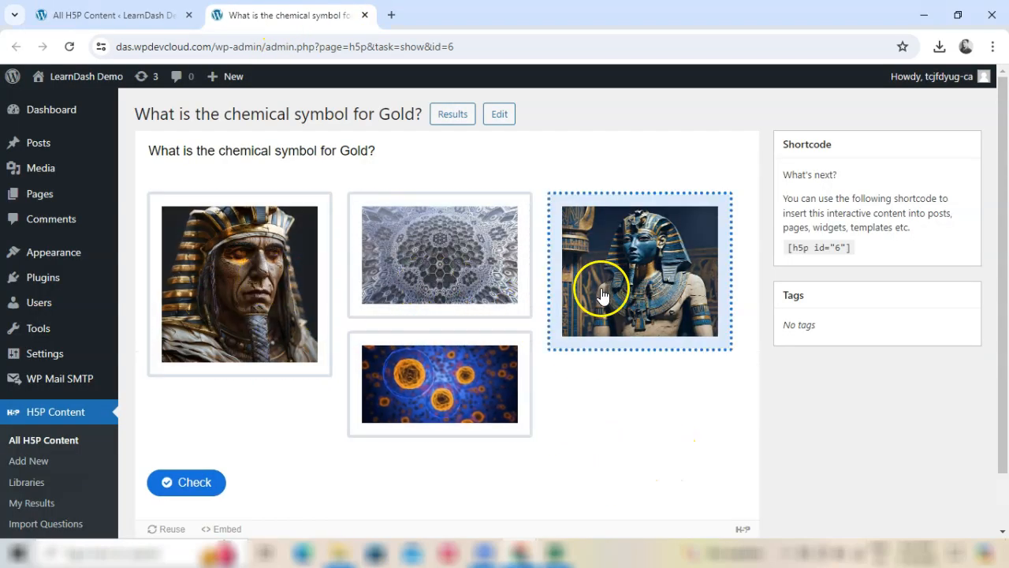
pyautogui.click(312, 343)
pyautogui.scroll(-1, 268, 416)
pyautogui.click(201, 422)
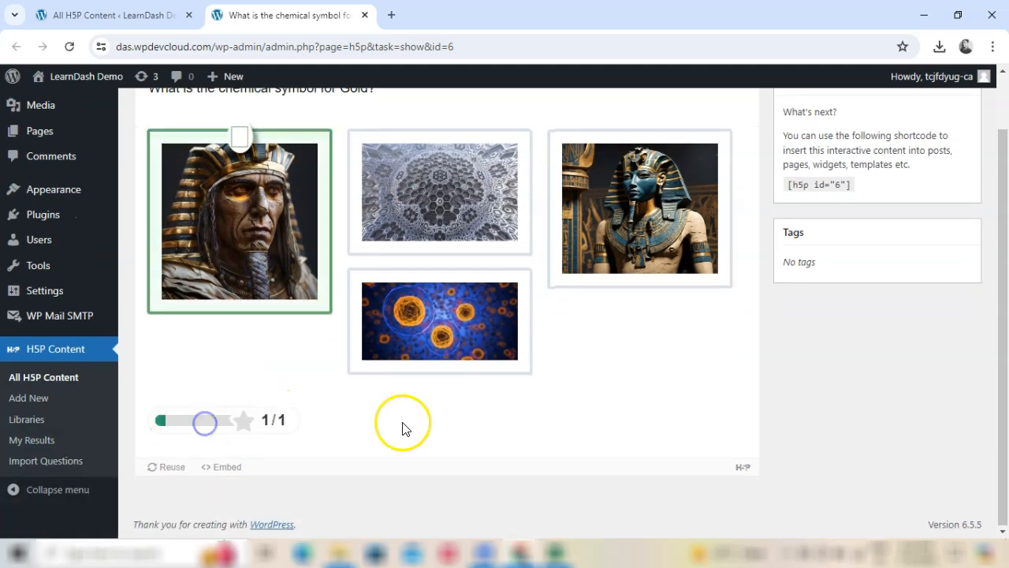
pyautogui.scroll(1, 655, 425)
# Open the theory of relativity question in a new tab and submit the white flower image as the answer
pyautogui.click(114, 16)
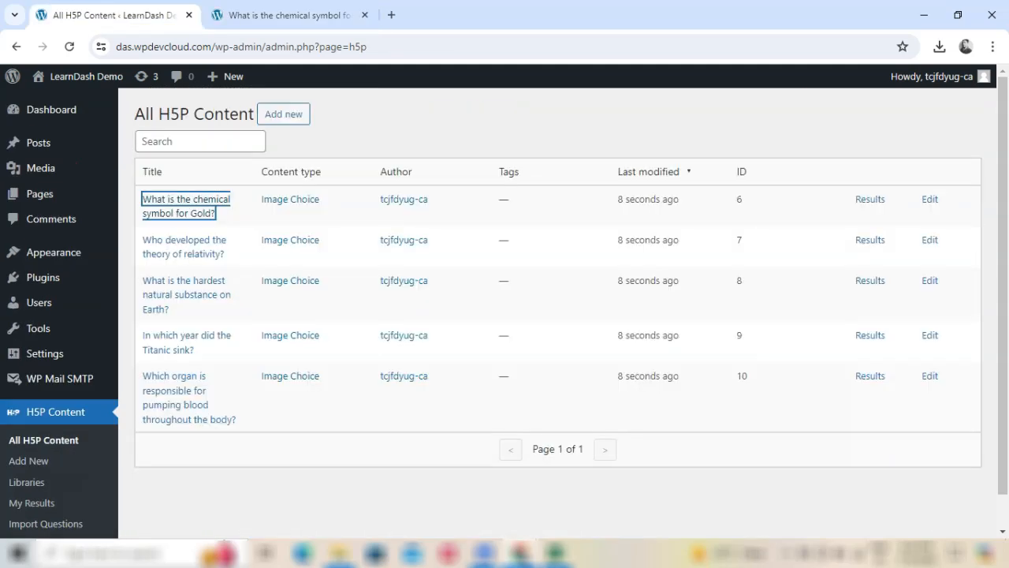
pyautogui.rightClick(180, 249)
pyautogui.click(237, 268)
pyautogui.click(416, 15)
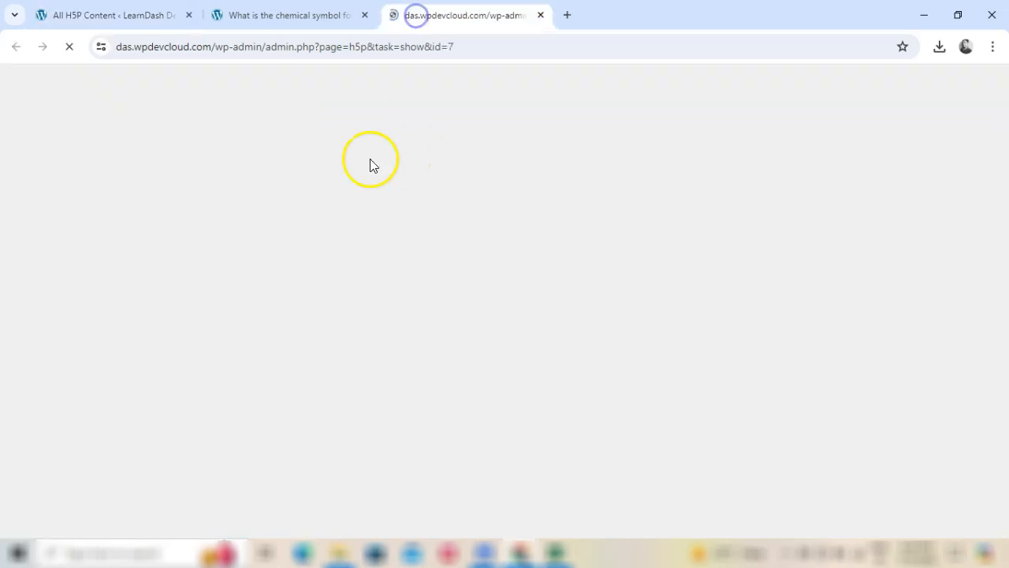
pyautogui.scroll(-2, 379, 329)
pyautogui.scroll(1, 441, 300)
pyautogui.click(607, 211)
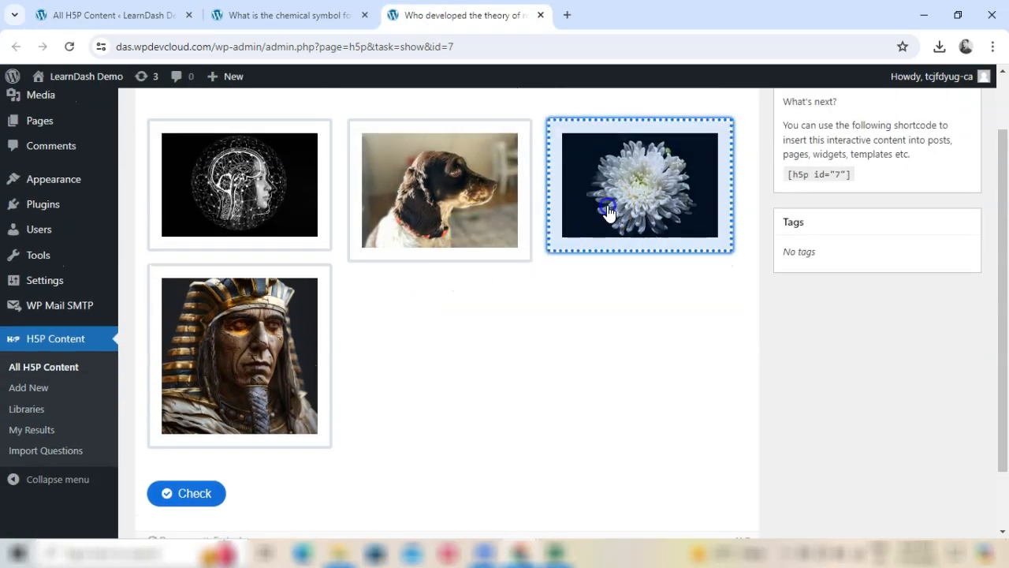
pyautogui.click(195, 492)
# Show the relativity question's solution and close both question tabs
pyautogui.scroll(-1, 552, 426)
pyautogui.click(386, 419)
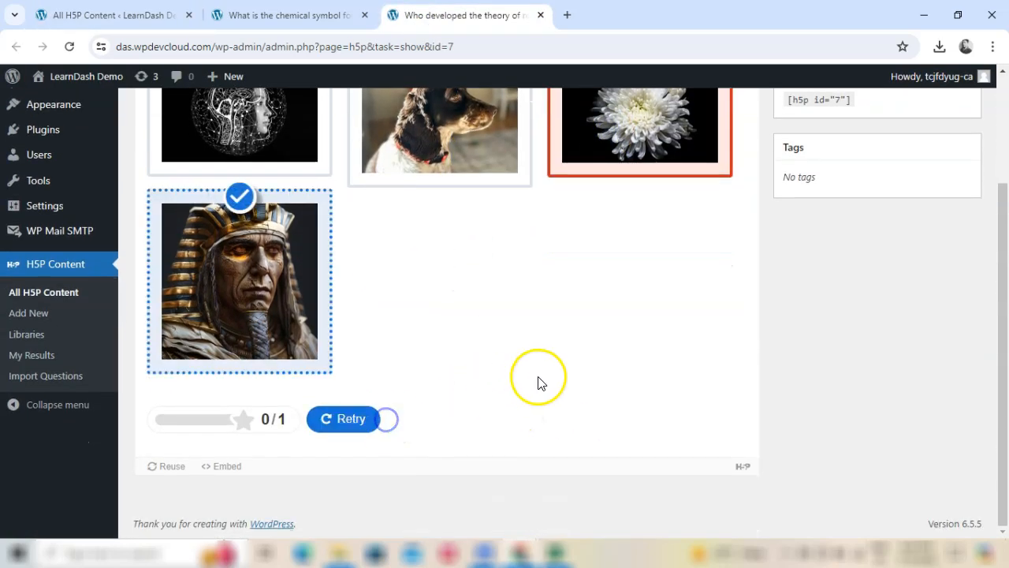
pyautogui.scroll(3, 360, 303)
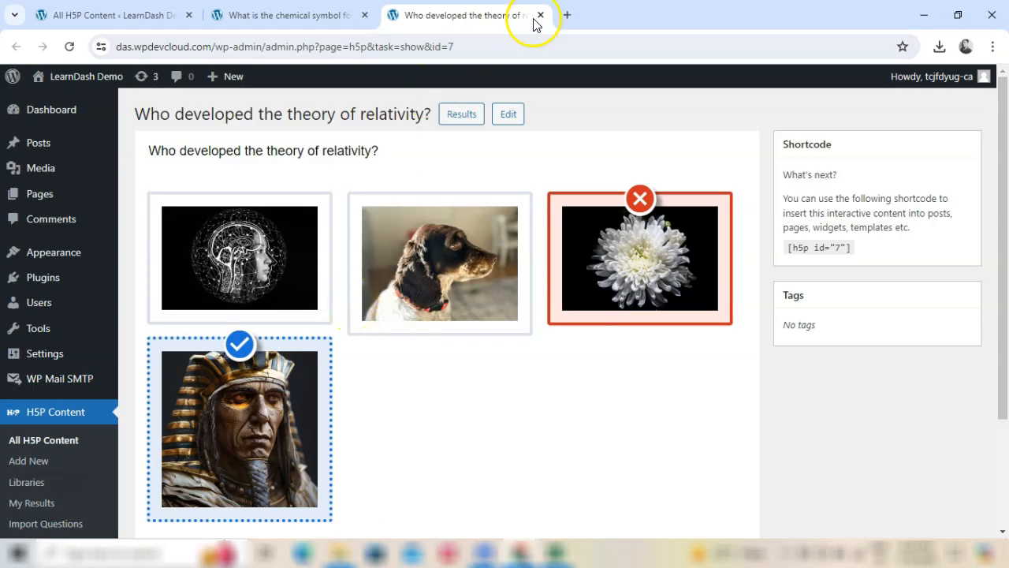
pyautogui.click(540, 15)
pyautogui.click(364, 15)
# Open the hardest natural substance question in a new tab, submit the orange cells image as the answer, and close the tab
pyautogui.rightClick(191, 299)
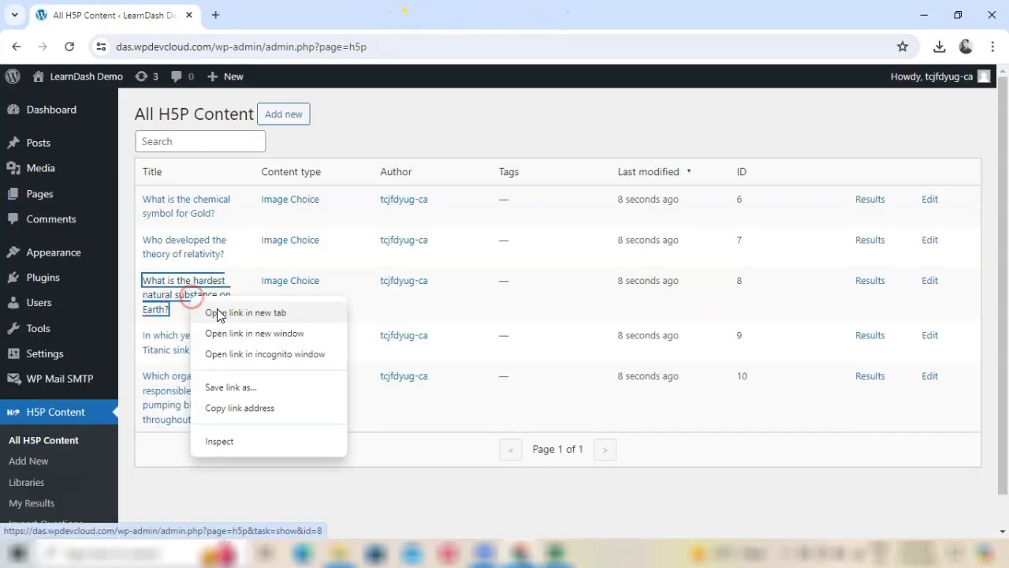
pyautogui.click(236, 312)
pyautogui.click(482, 406)
pyautogui.click(213, 484)
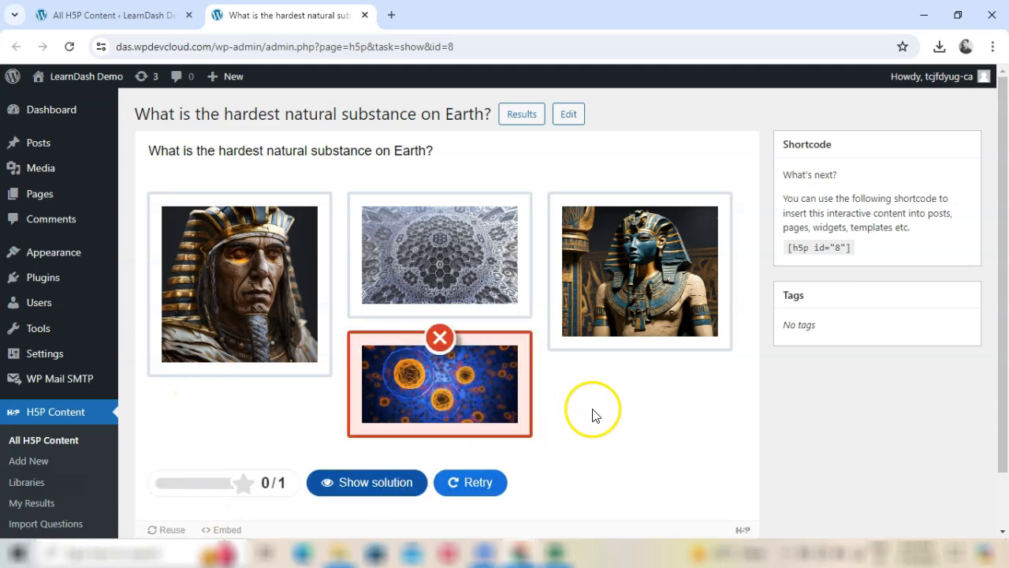
pyautogui.click(365, 15)
# Open the Titanic sinking year question in a new tab, submit the gold-striped pharaoh image as the answer, and close the tab
pyautogui.rightClick(180, 350)
pyautogui.click(205, 365)
pyautogui.click(268, 406)
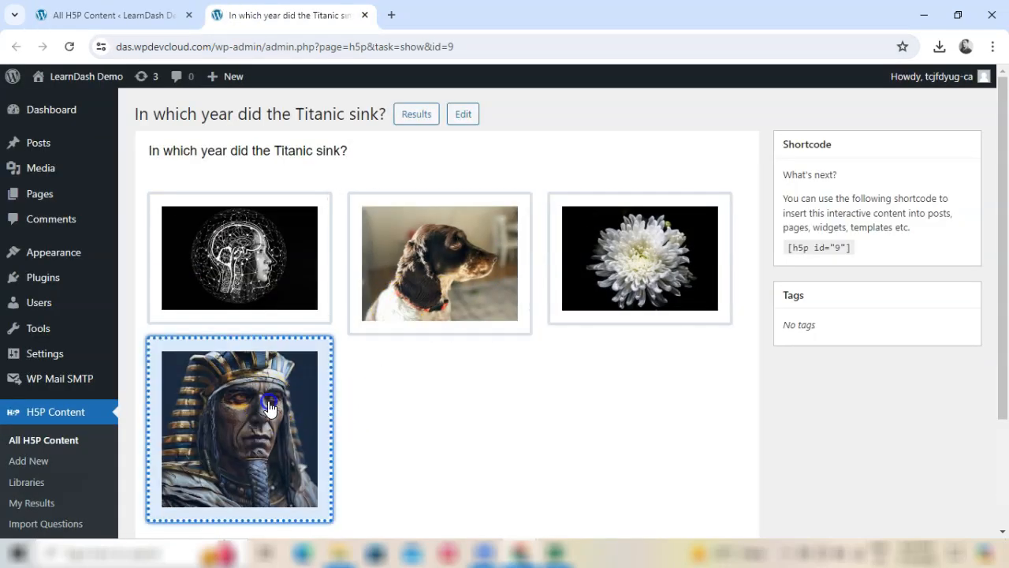
pyautogui.scroll(-3, 408, 360)
pyautogui.click(183, 419)
pyautogui.scroll(3, 451, 428)
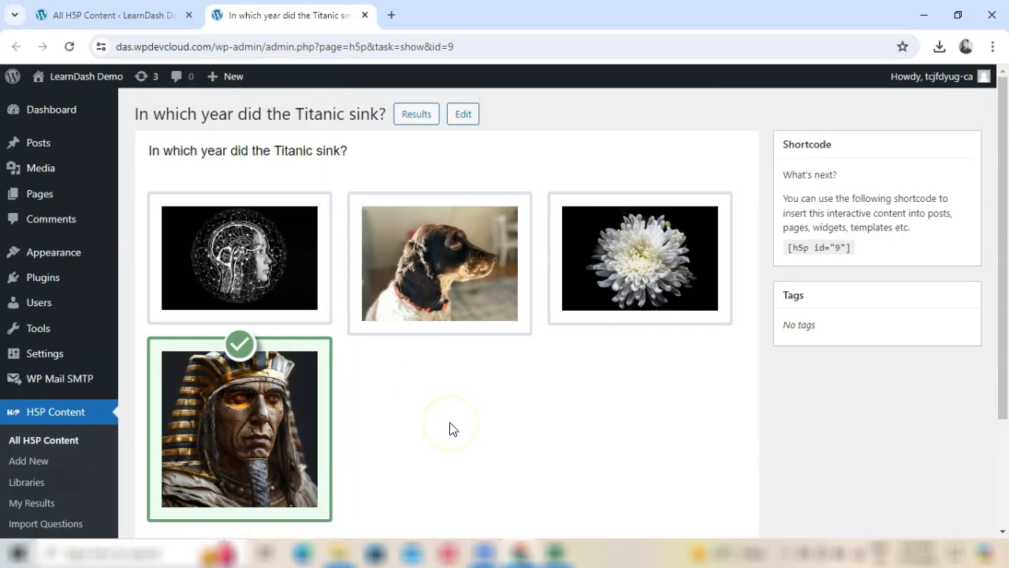
pyautogui.click(403, 457)
pyautogui.click(365, 15)
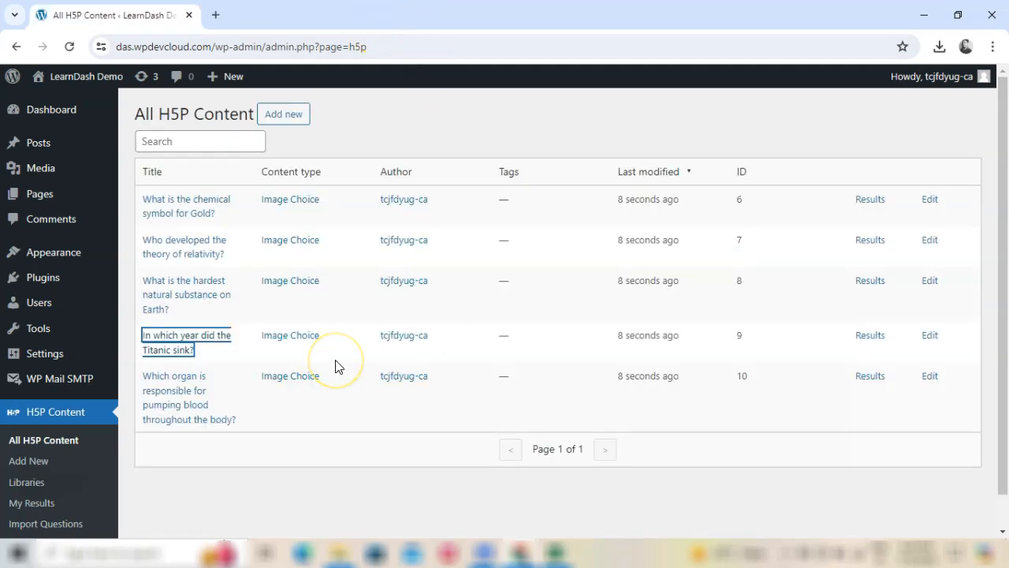
# Open the Gold symbol question for editing and review its title, question text, option images, alternative texts and correct-answer settings
pyautogui.click(931, 200)
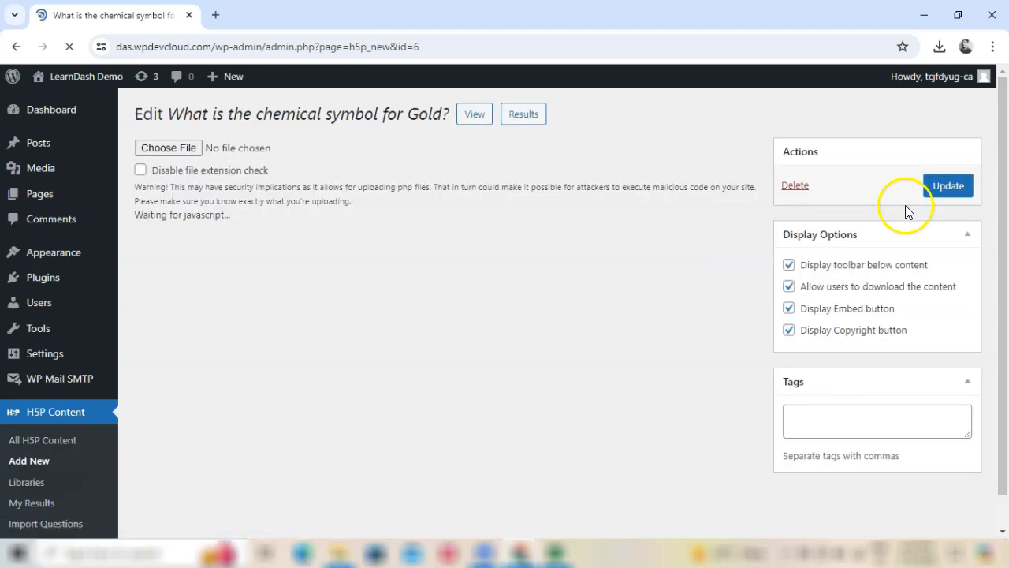
pyautogui.click(406, 269)
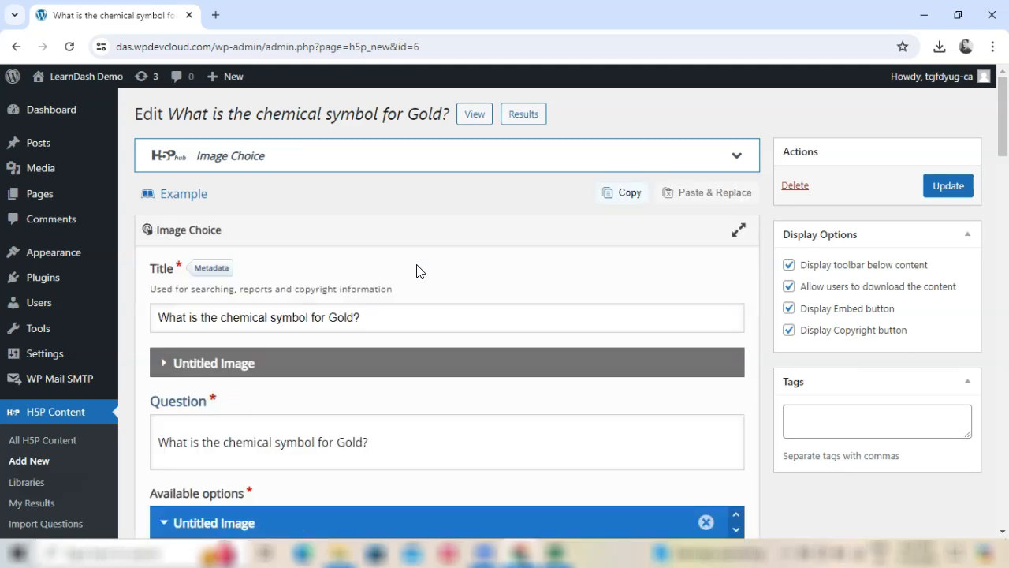
pyautogui.scroll(-2, 416, 264)
pyautogui.moveTo(377, 165); pyautogui.dragTo(175, 163)
pyautogui.click(207, 298)
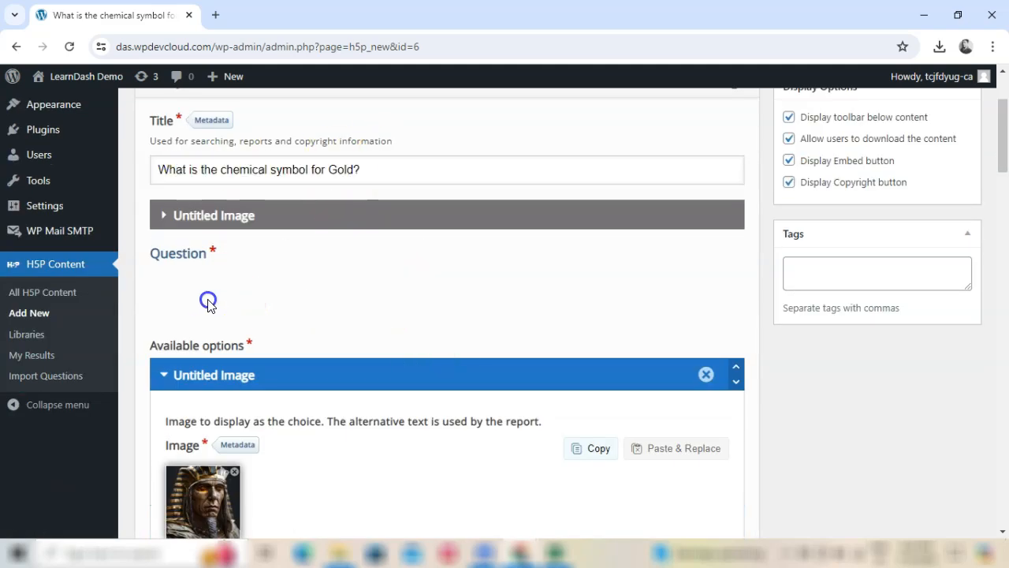
pyautogui.scroll(-3, 347, 334)
pyautogui.scroll(-7, 350, 335)
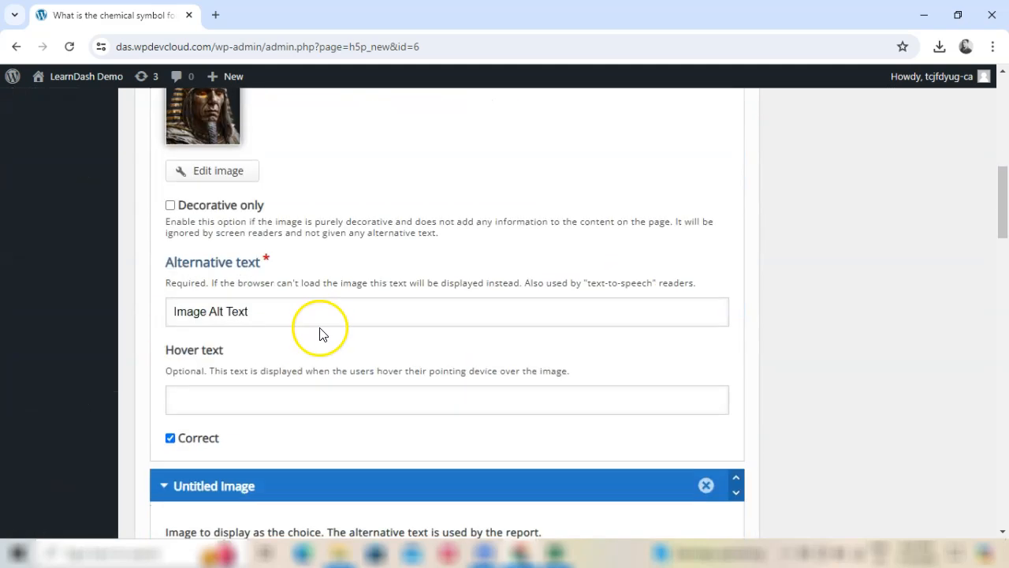
pyautogui.scroll(-12, 354, 258)
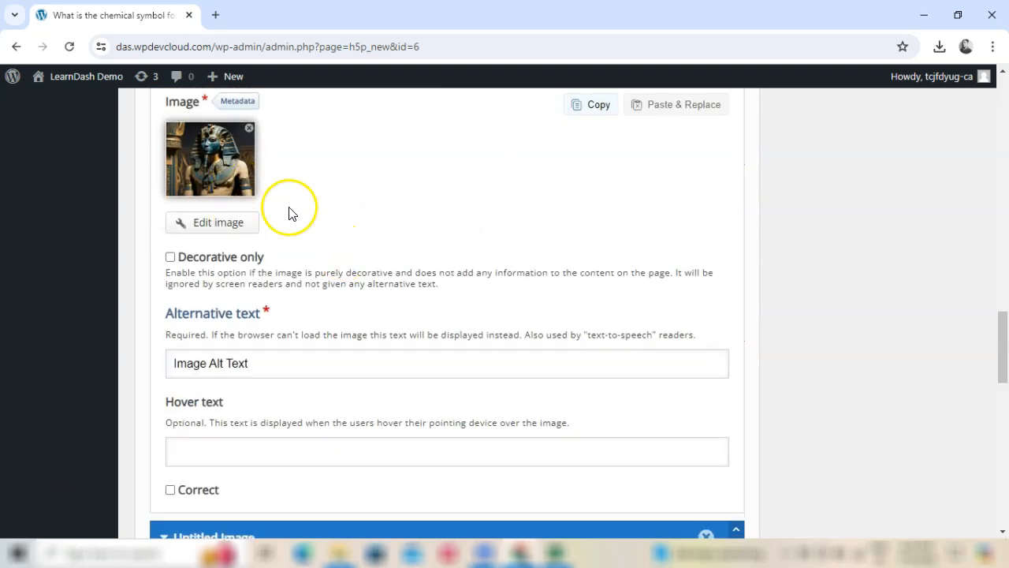
pyautogui.scroll(10, 418, 247)
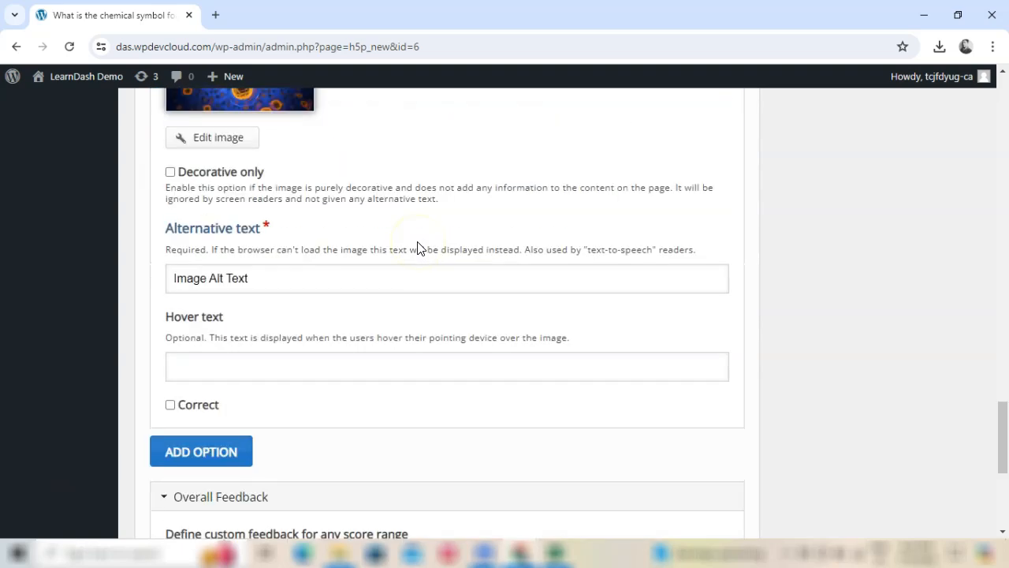
pyautogui.scroll(10, 418, 247)
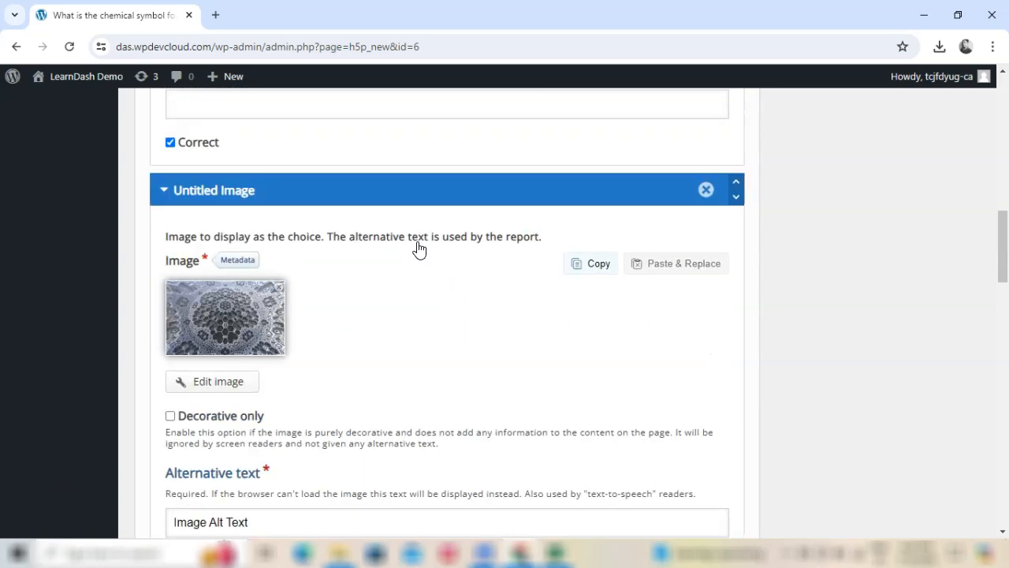
pyautogui.scroll(6, 374, 243)
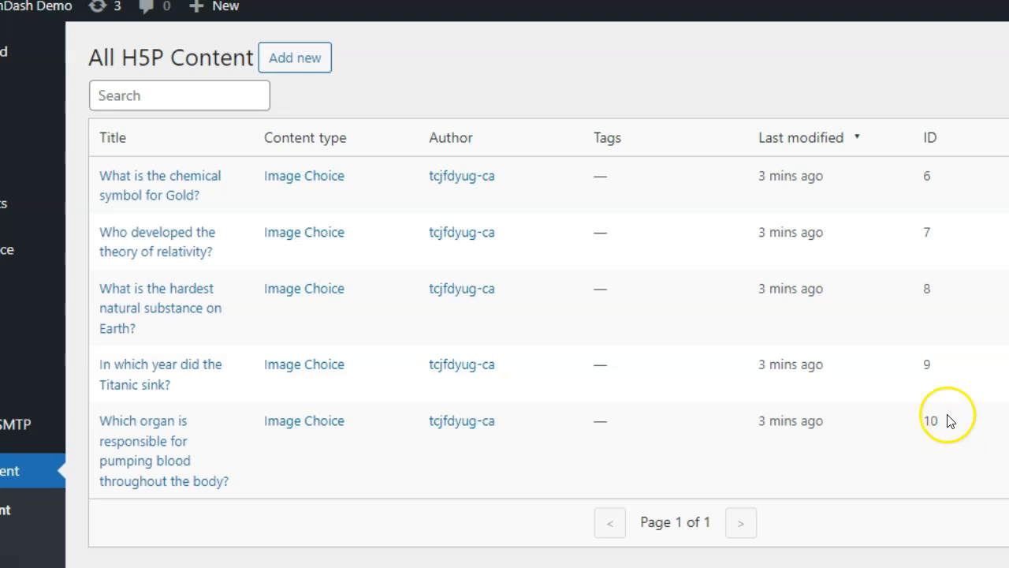
# View the Gold symbol question from the All H5P Content list and examine its image choices
pyautogui.click(179, 194)
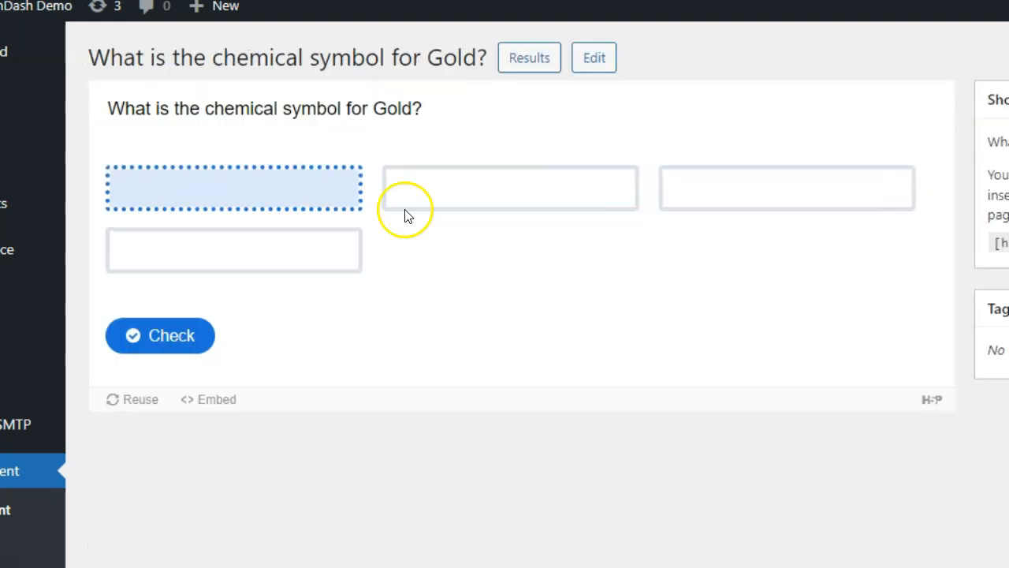
pyautogui.scroll(-2, 586, 541)
pyautogui.scroll(2, 586, 541)
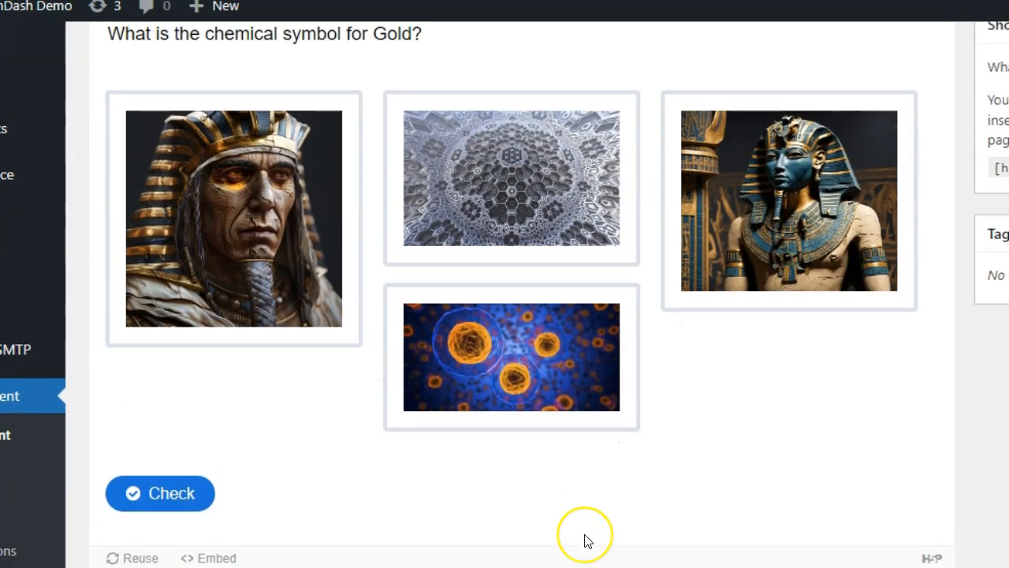
pyautogui.scroll(-2, 585, 541)
pyautogui.scroll(2, 660, 504)
pyautogui.scroll(-2, 660, 504)
pyautogui.scroll(2, 660, 504)
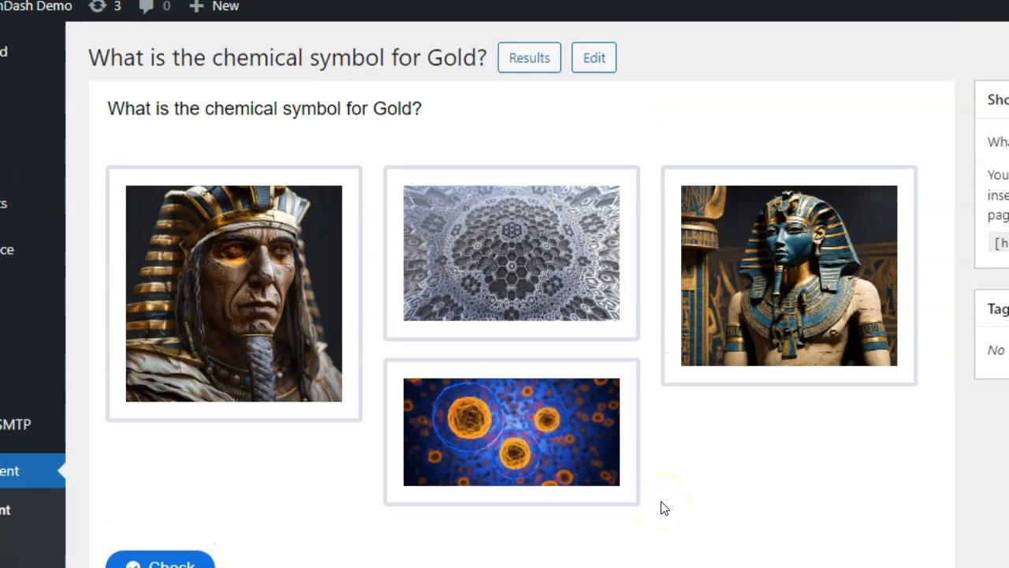
pyautogui.scroll(-2, 662, 507)
pyautogui.scroll(2, 664, 505)
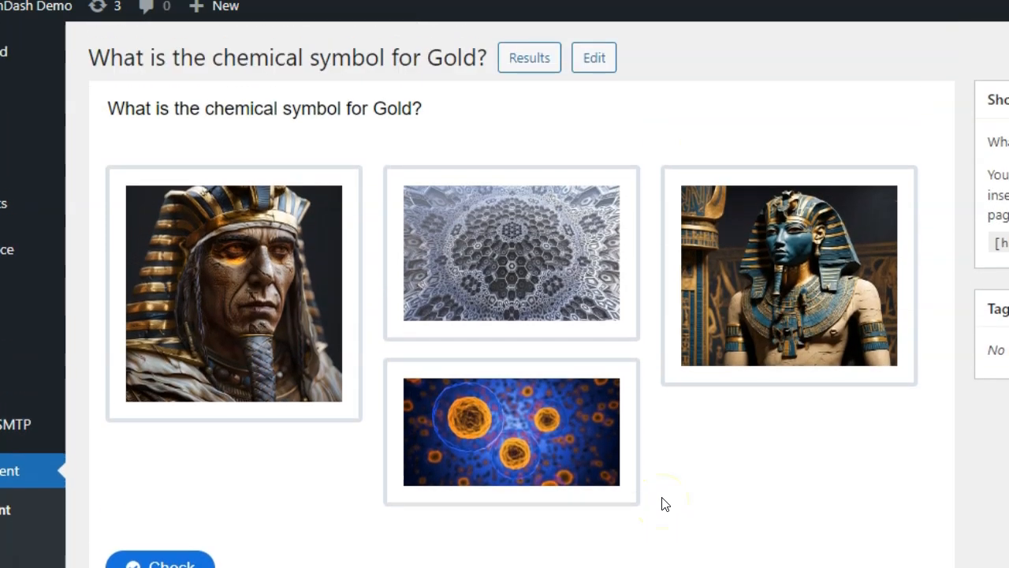